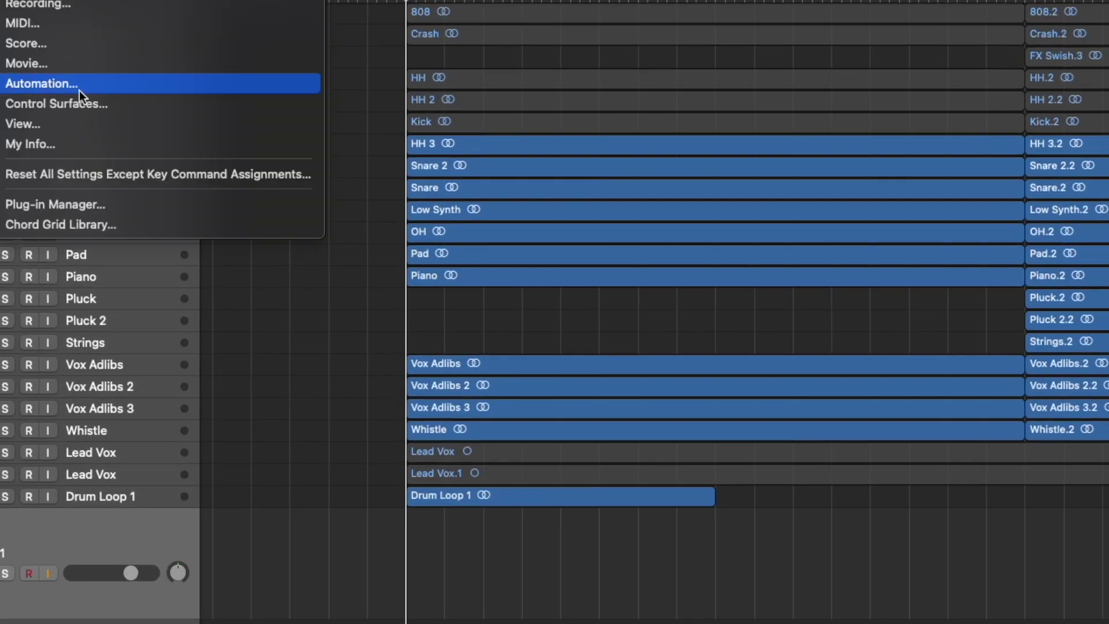
Set overlapping MIDI track recordings to Create Track Alternatives with cycle on and Create Track Alternative with cycle off.
left_click(66, 5)
left_click(515, 367)
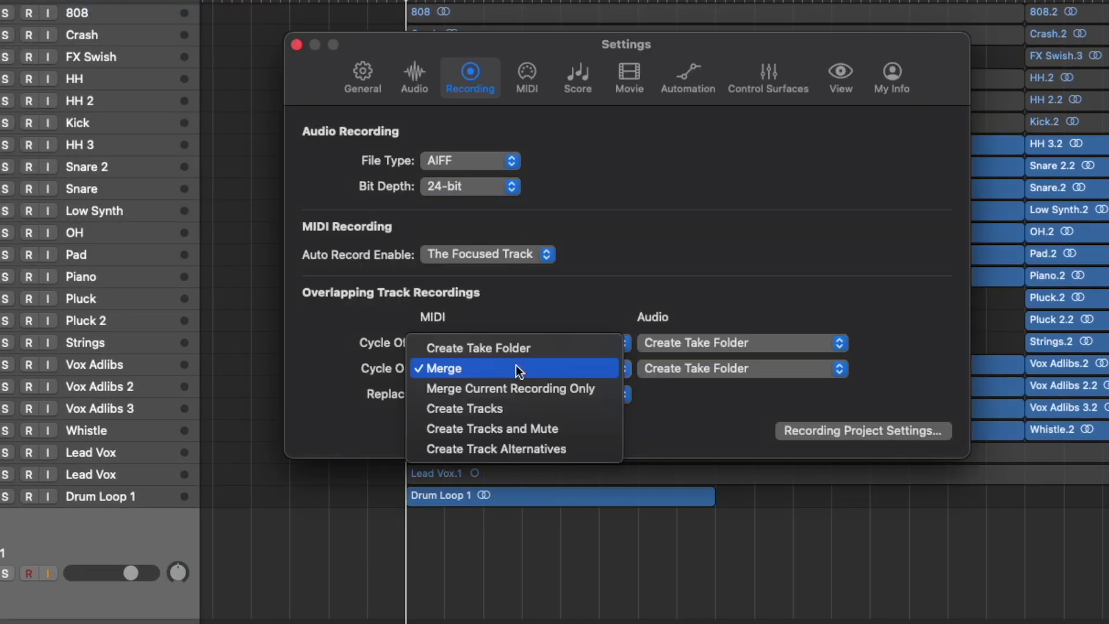
left_click(545, 445)
left_click(534, 343)
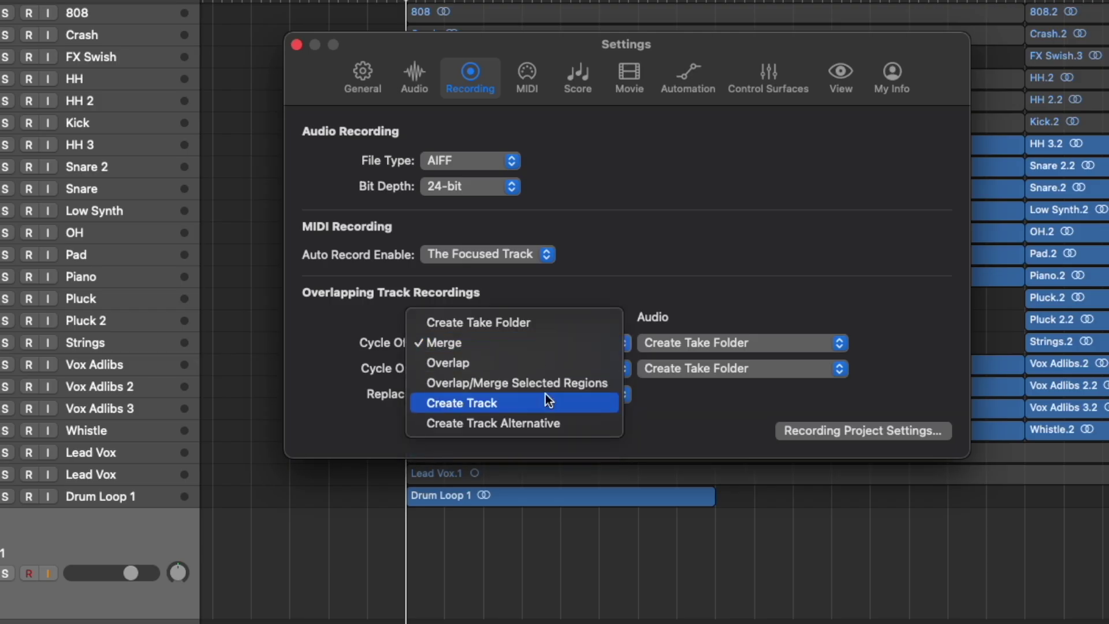
left_click(545, 422)
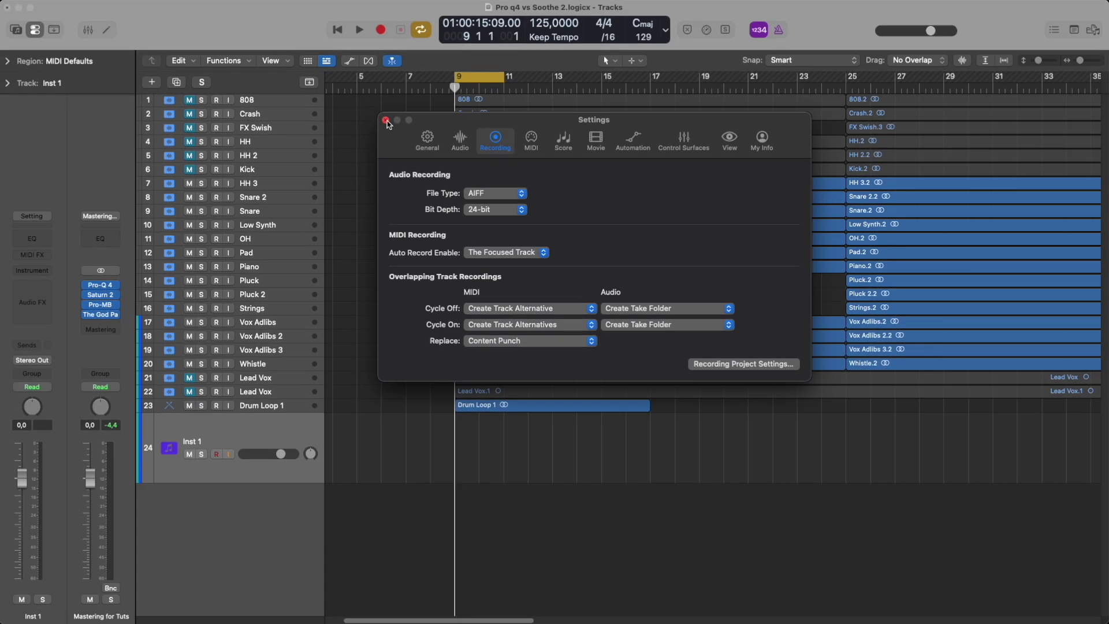
left_click(386, 121)
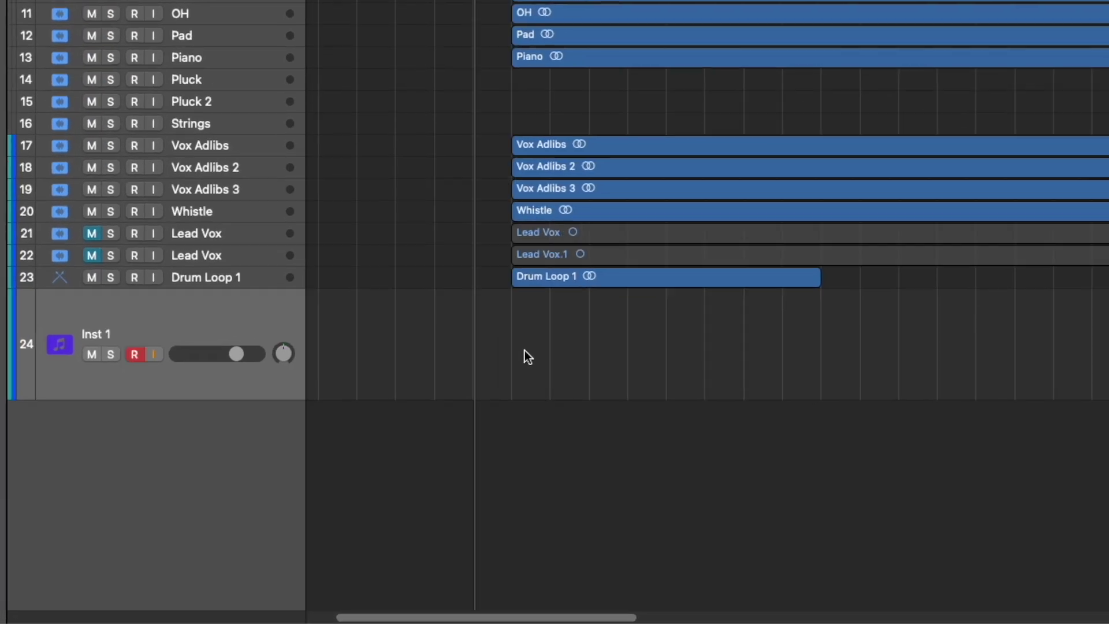
Record a new MIDI take over the cycle range on the Inst 1 track, and compare track alternatives A and B, ending on B.
key("r")
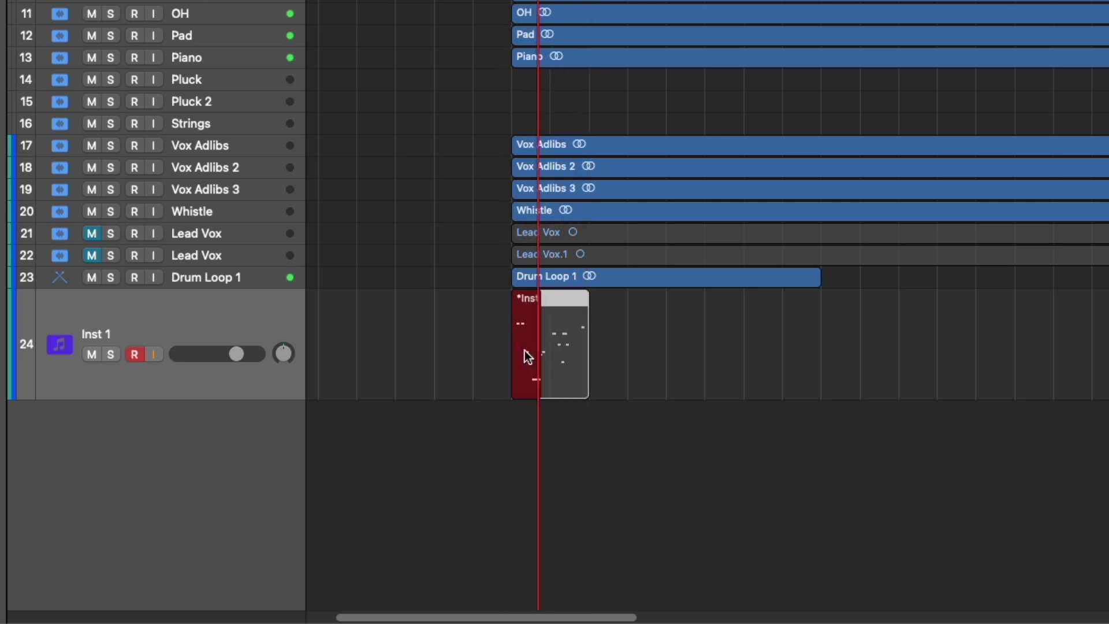
key("space")
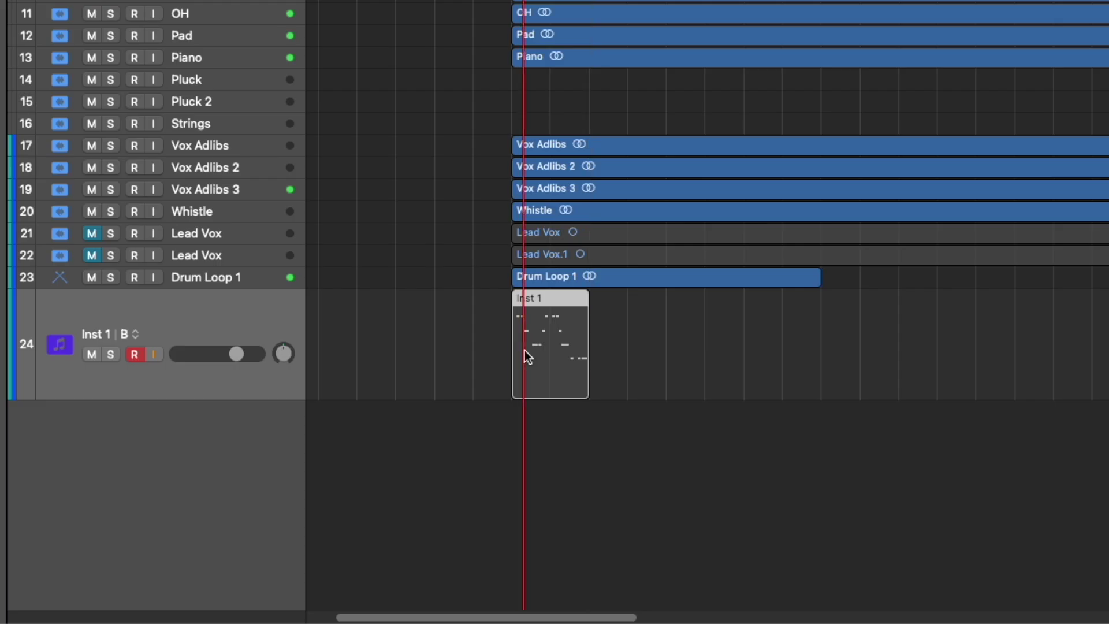
left_click(135, 334)
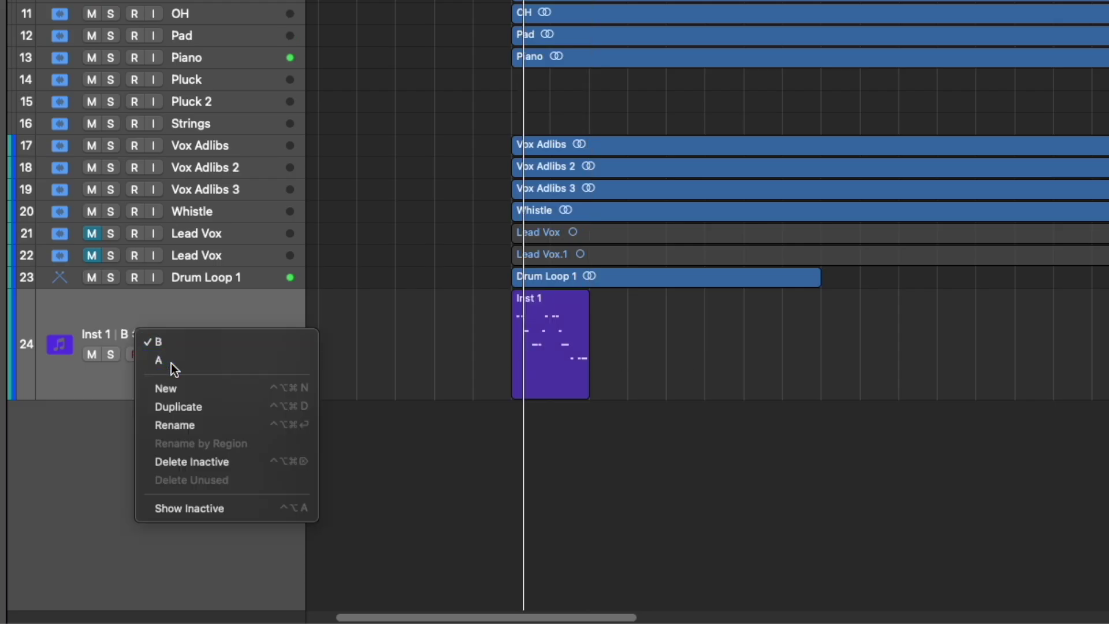
left_click(167, 364)
left_click(134, 337)
left_click(165, 346)
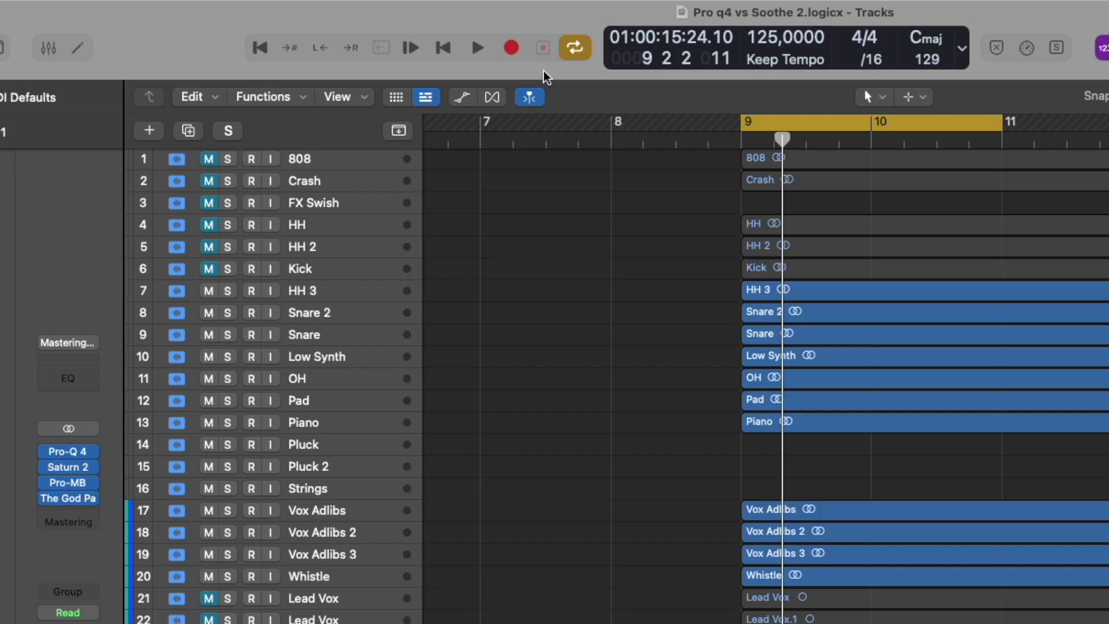
Customize the control bar to hide the extra transport buttons for locator, position and selection navigation.
right_click(545, 79)
left_click(554, 82)
left_click(554, 136)
left_click(555, 159)
left_click(554, 184)
left_click(555, 207)
left_click(554, 230)
left_click(554, 254)
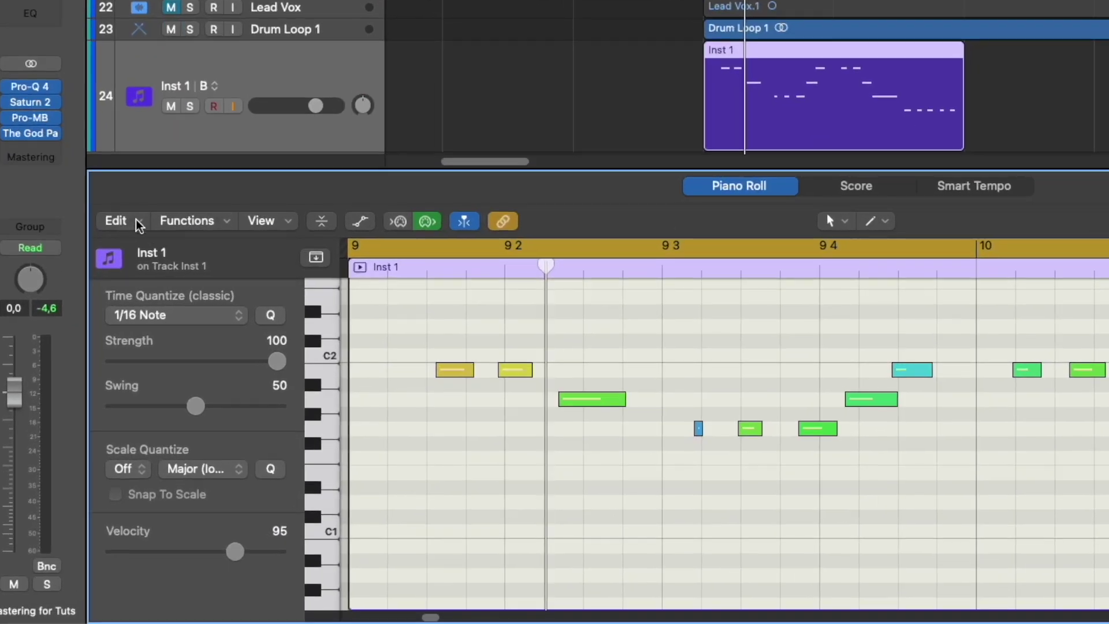
Turn on note labels in the Piano Roll and inspect them on the first notes of the Inst 1 region.
left_click(262, 220)
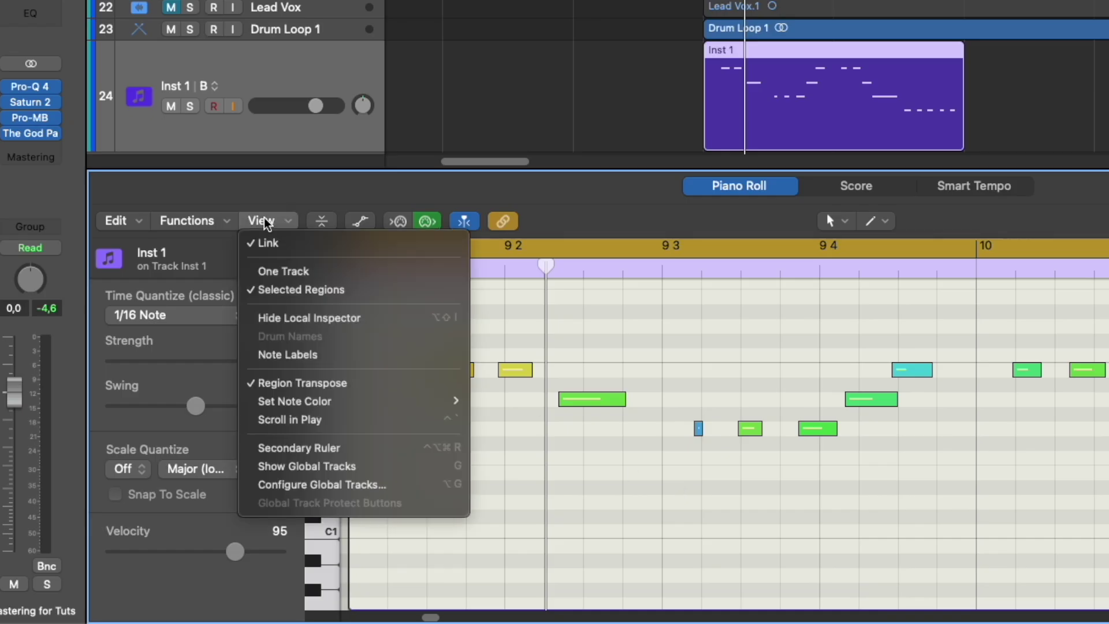
left_click(319, 354)
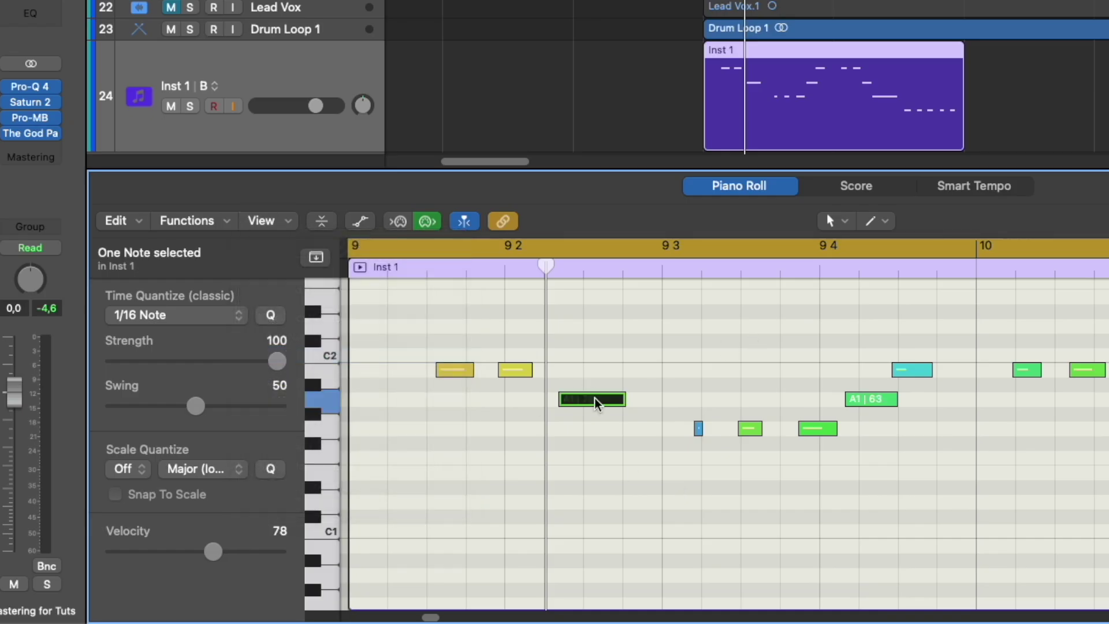
left_click_drag(492, 347, 713, 450)
left_click(581, 420, "ctrl+alt")
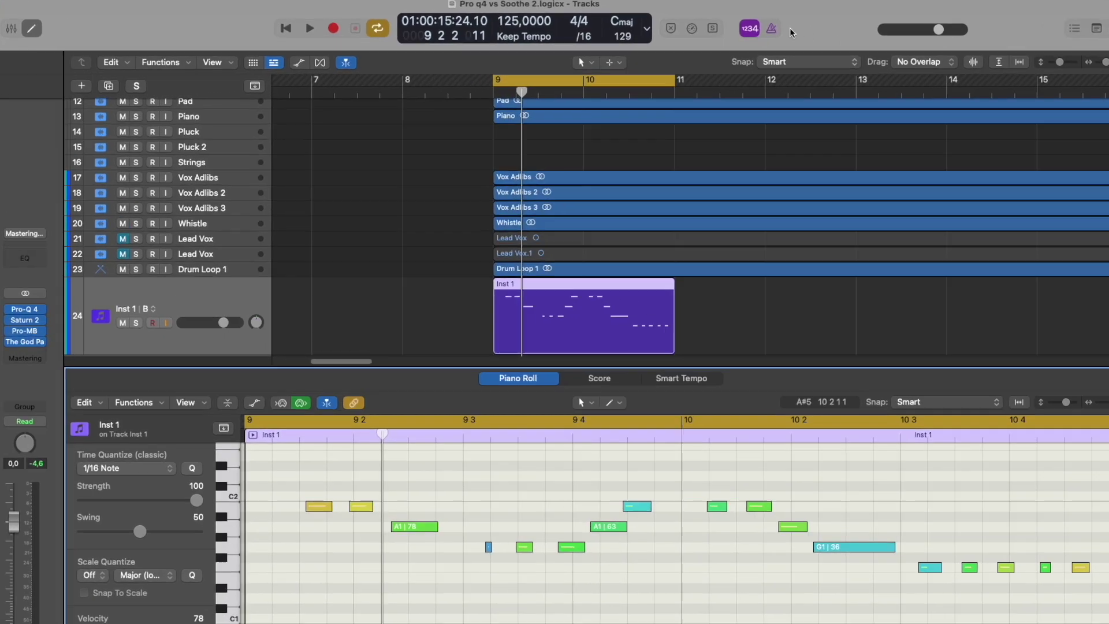
Turn off Click while recording in the project's metronome settings.
right_click(786, 27)
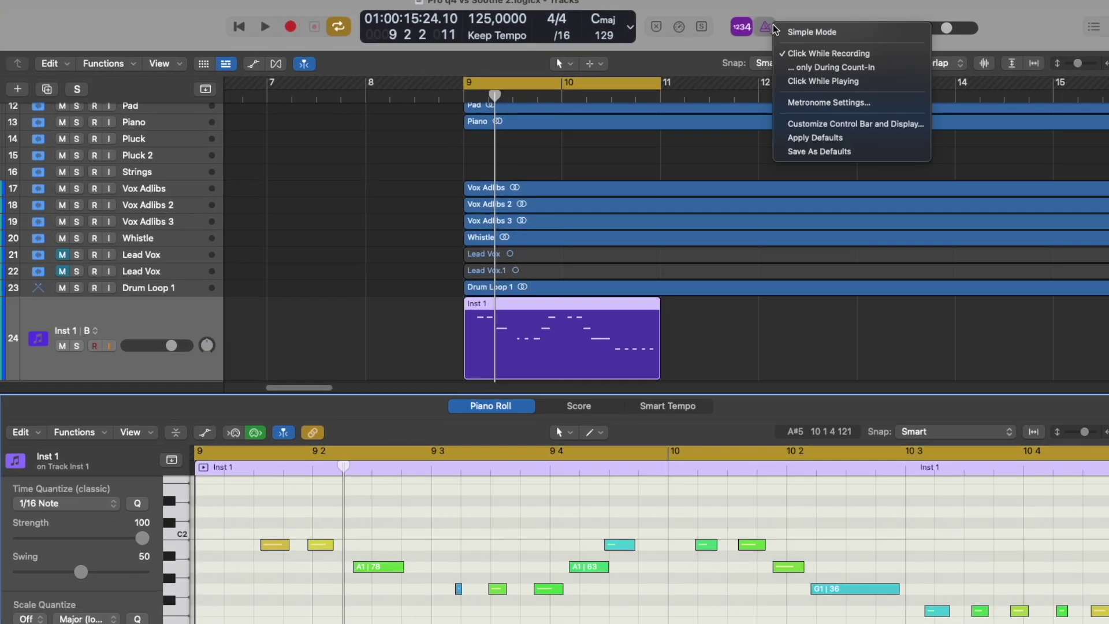
left_click(828, 102)
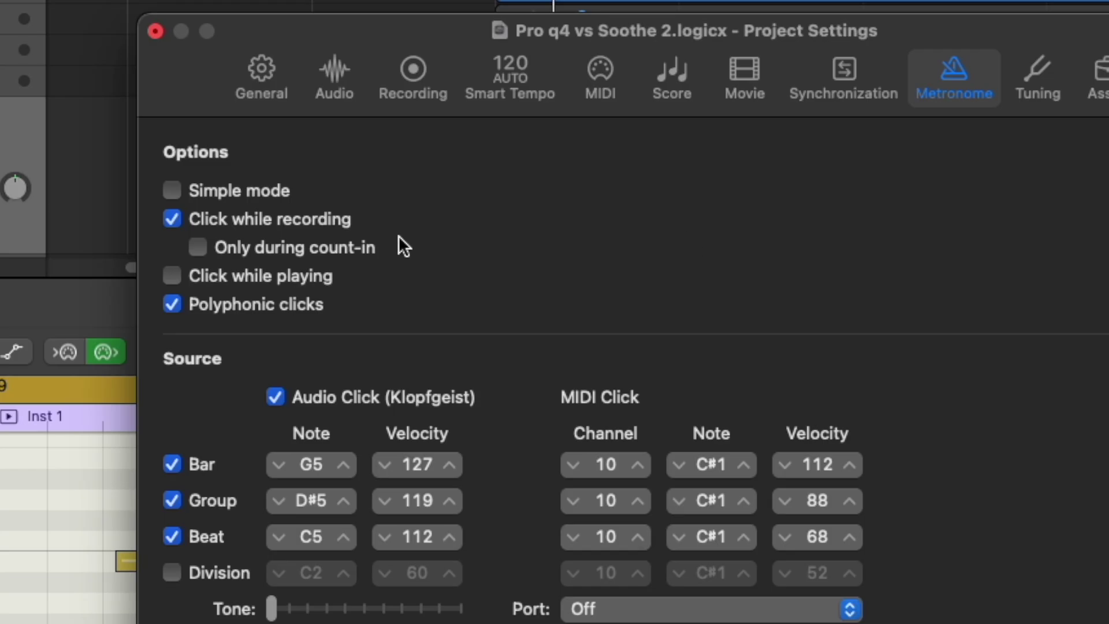
left_click(172, 218)
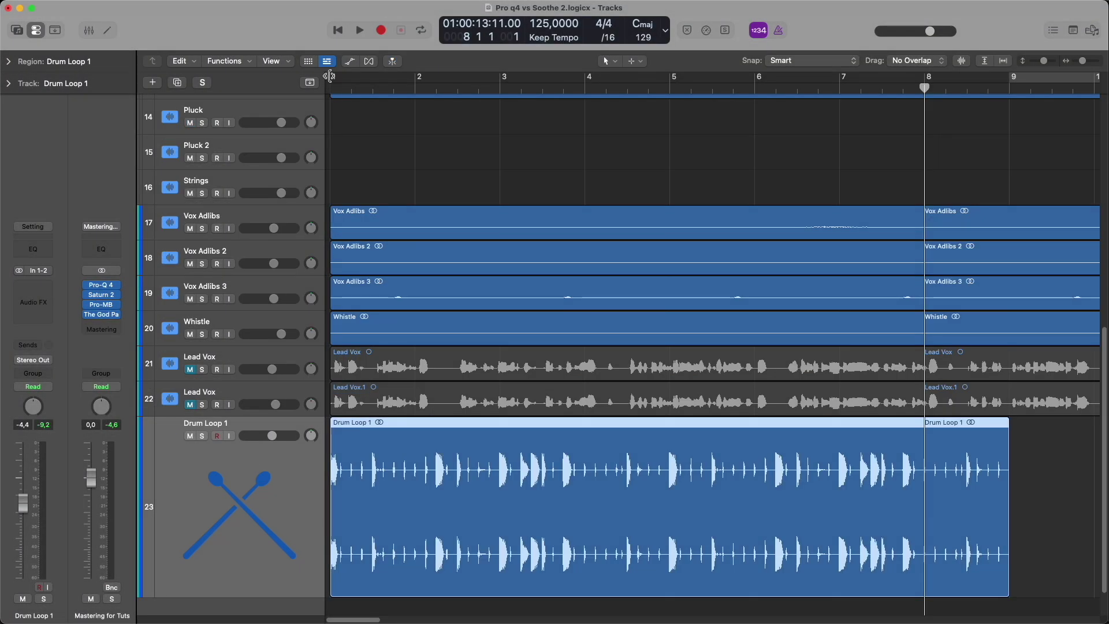
Extend the project start back to bar 0 to make room before bar 1.
left_click_drag(329, 76, 246, 79)
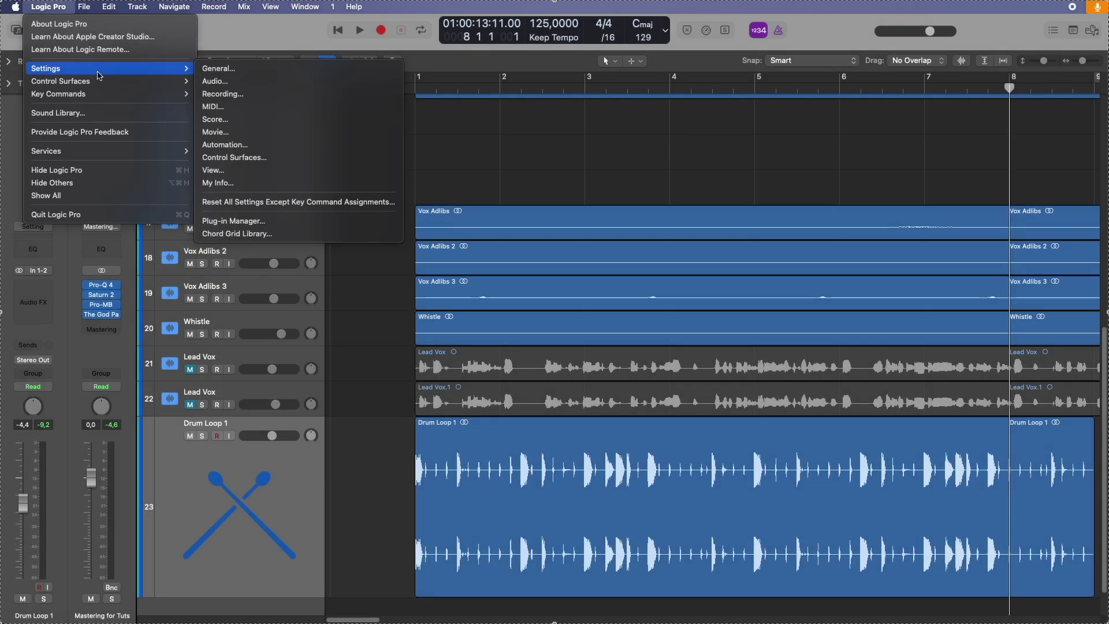
Look through the Arturia plug-ins and the categories 0. VSTs, 1. Mixing All in 1, 1. Comp and 1. EQ in the Plug-in Manager.
left_click(233, 221)
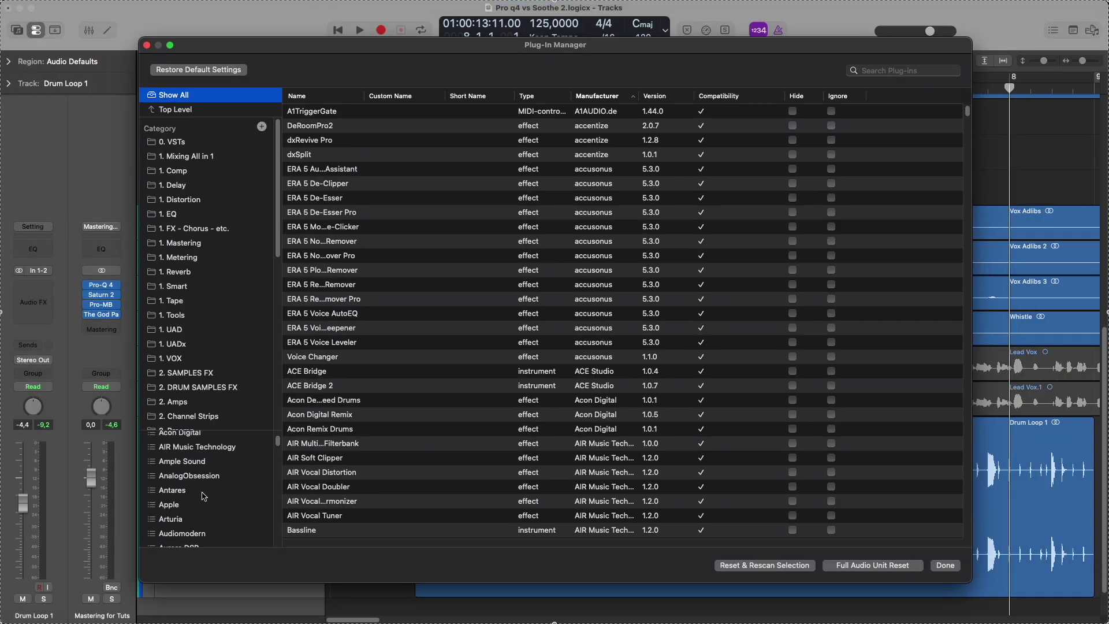
left_click(194, 519)
left_click(371, 183)
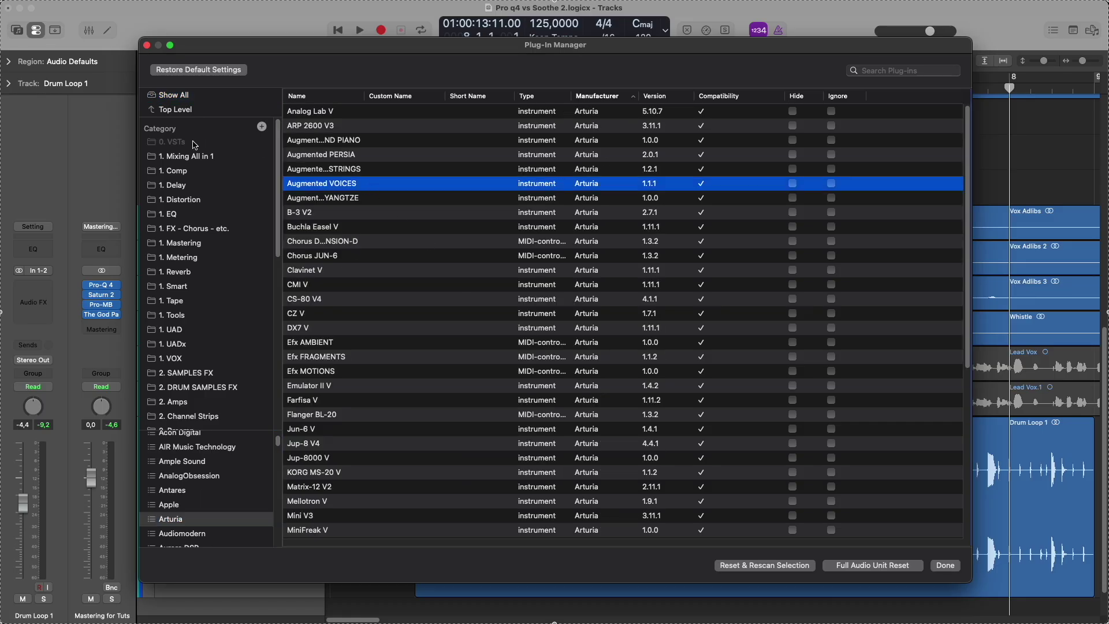
left_click(195, 143)
left_click(194, 157)
left_click(194, 171)
left_click(194, 214)
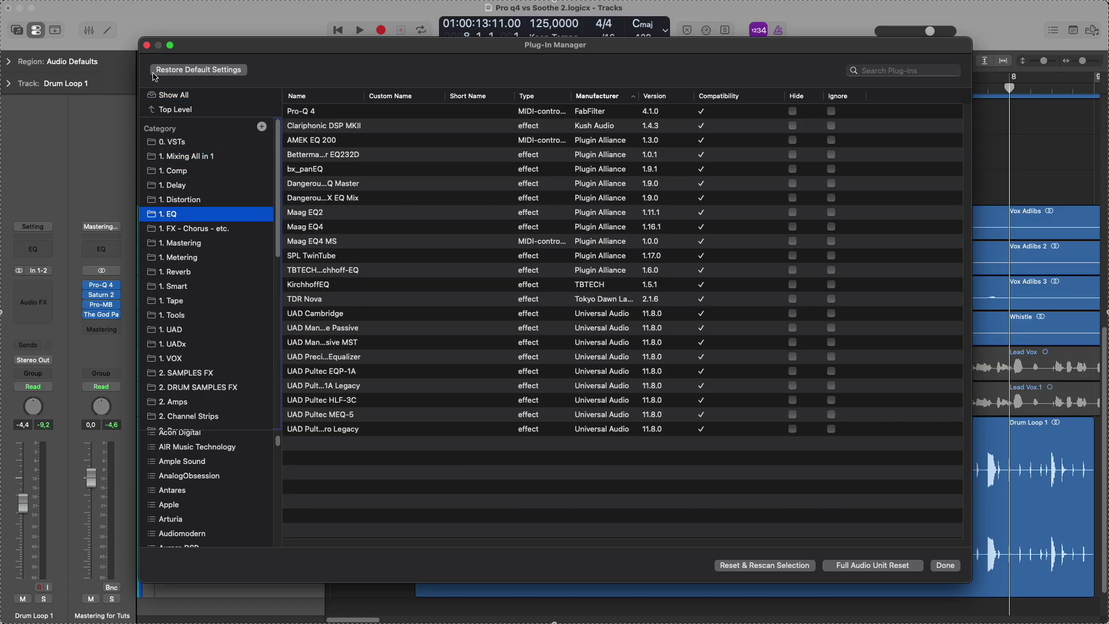
Check the DJ Swivel plug-ins The Sauce and Spread for their category assignment, and close the Plug-in Manager.
left_click(196, 517)
left_click(309, 170)
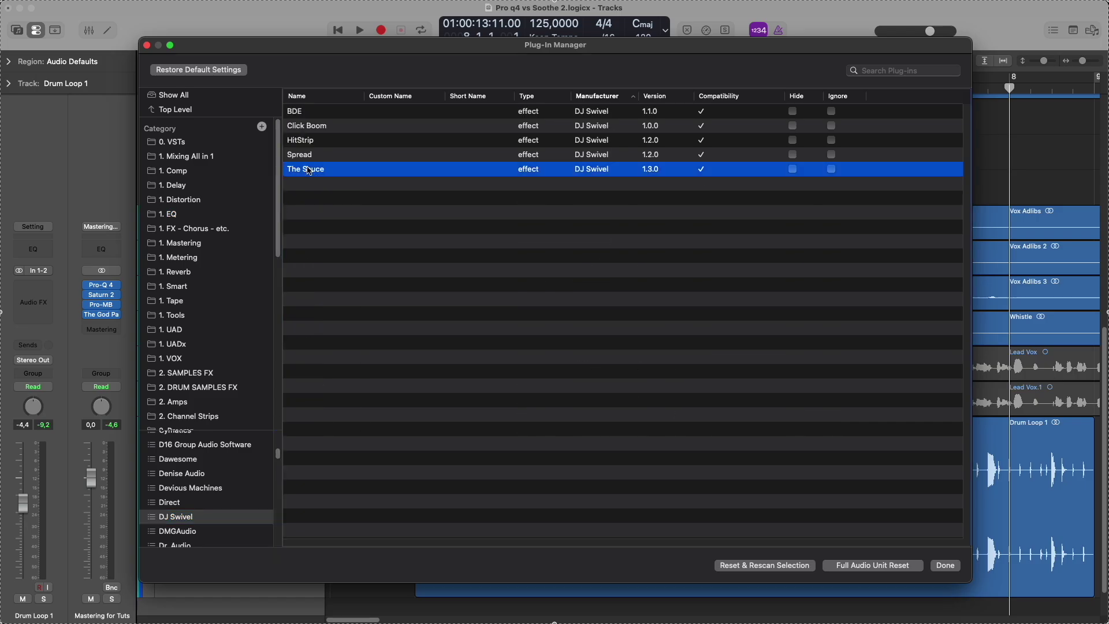
left_click(310, 157)
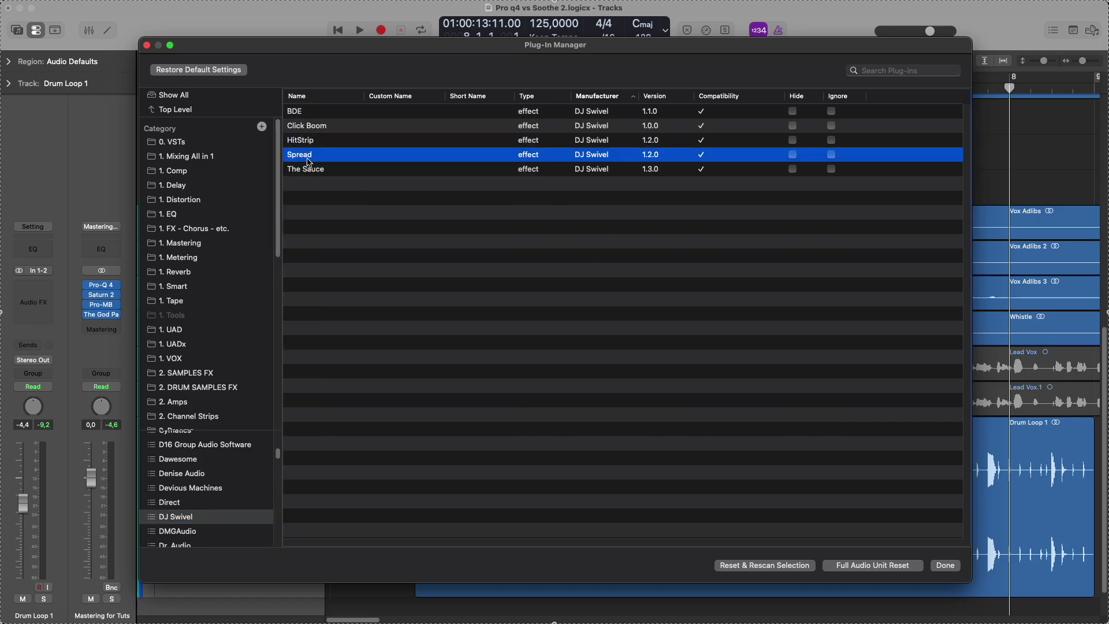
left_click(148, 46)
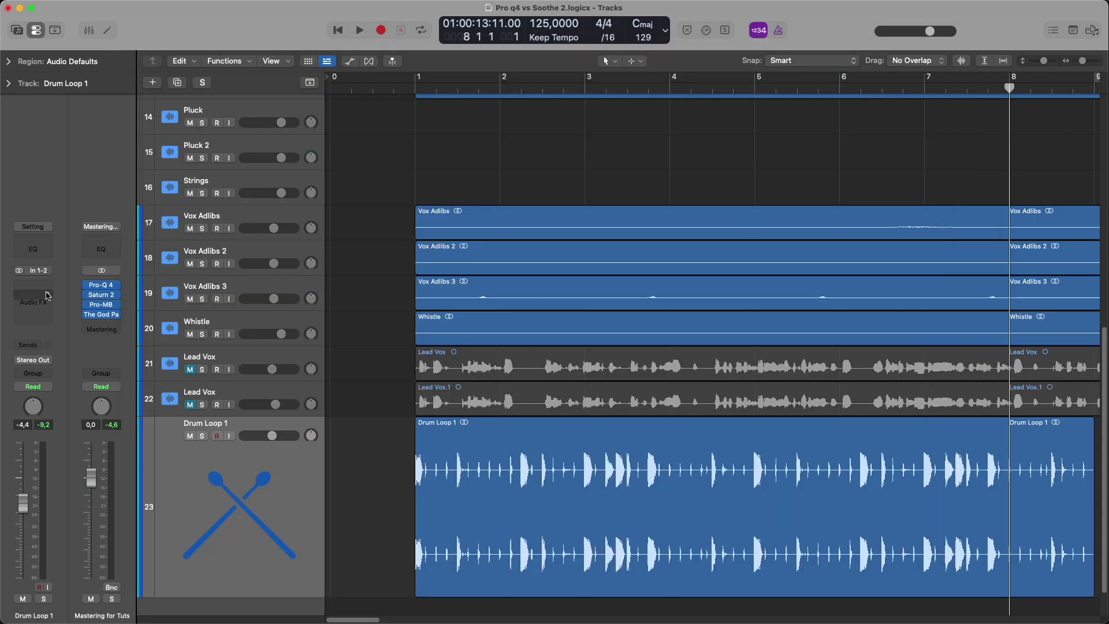
Browse the custom 1. Comp category among the plug-ins available for the Drum Loop 1 track's audio effects.
left_click(42, 287)
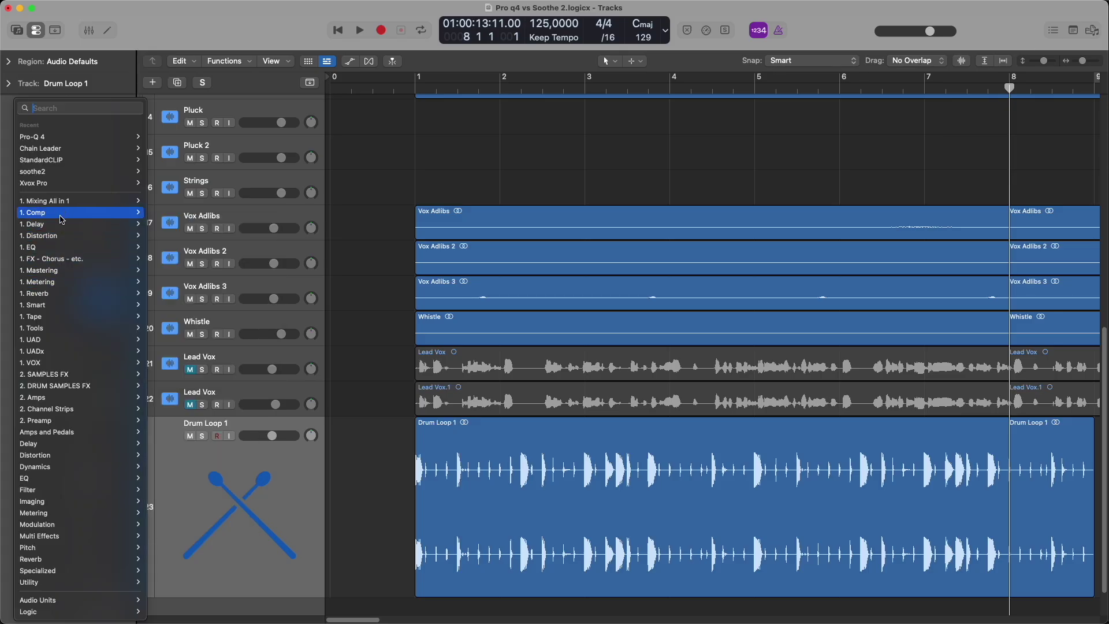
mouse_move(67, 218)
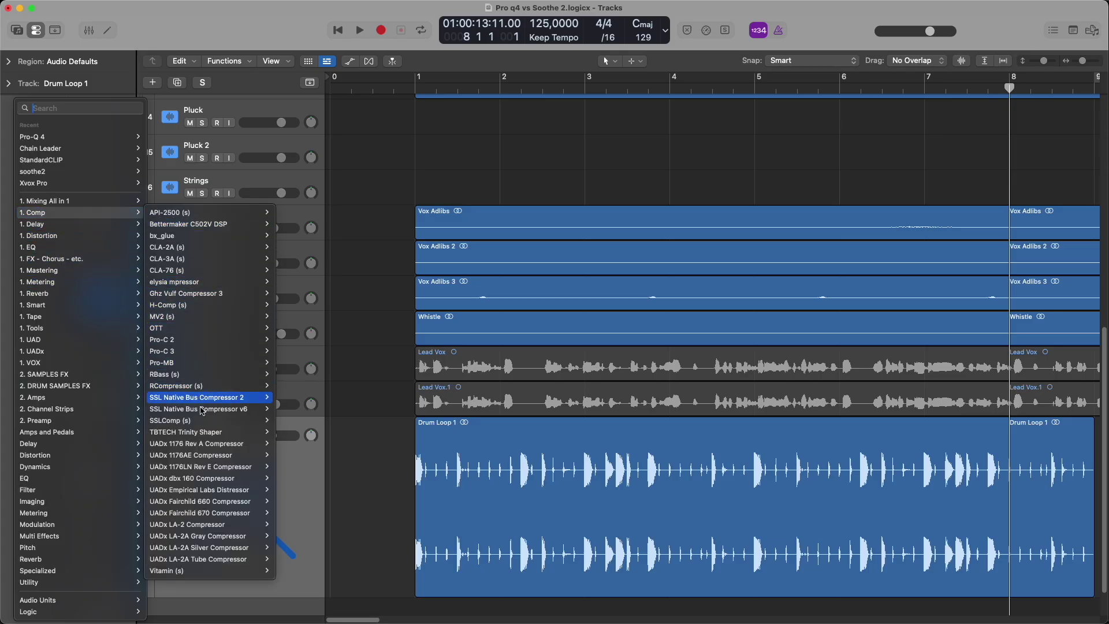